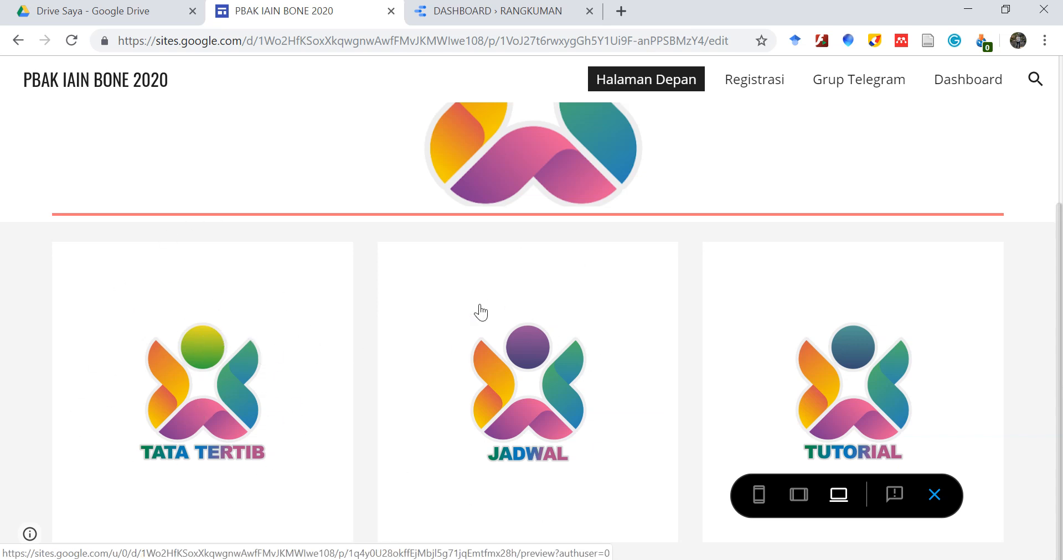
Step: Open the site's Dashboard page, follow its participant data visualisation link, and switch to the DASHBOARD report in Data Studio
left_click_drag(1060, 252, 1060, 106)
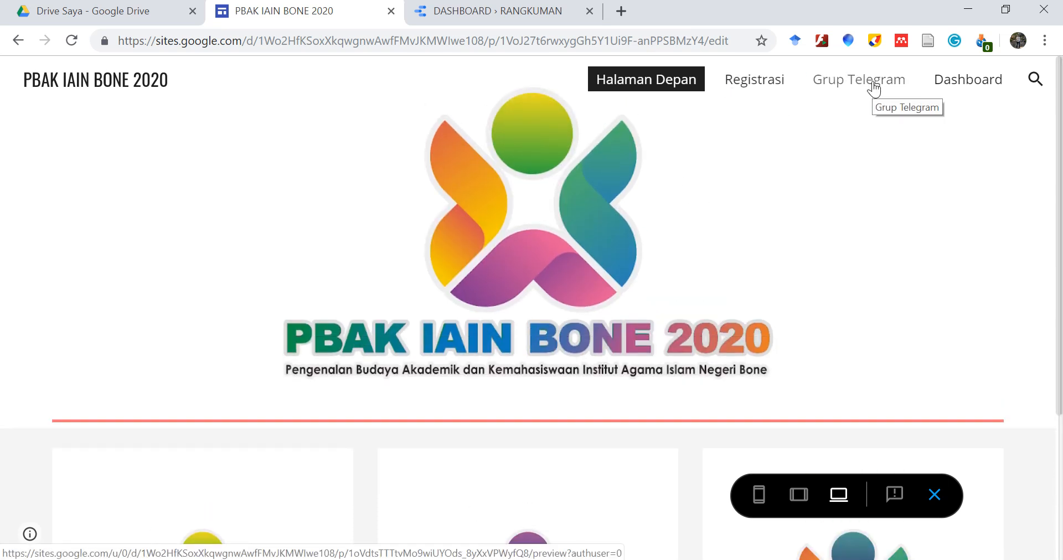
left_click(952, 79)
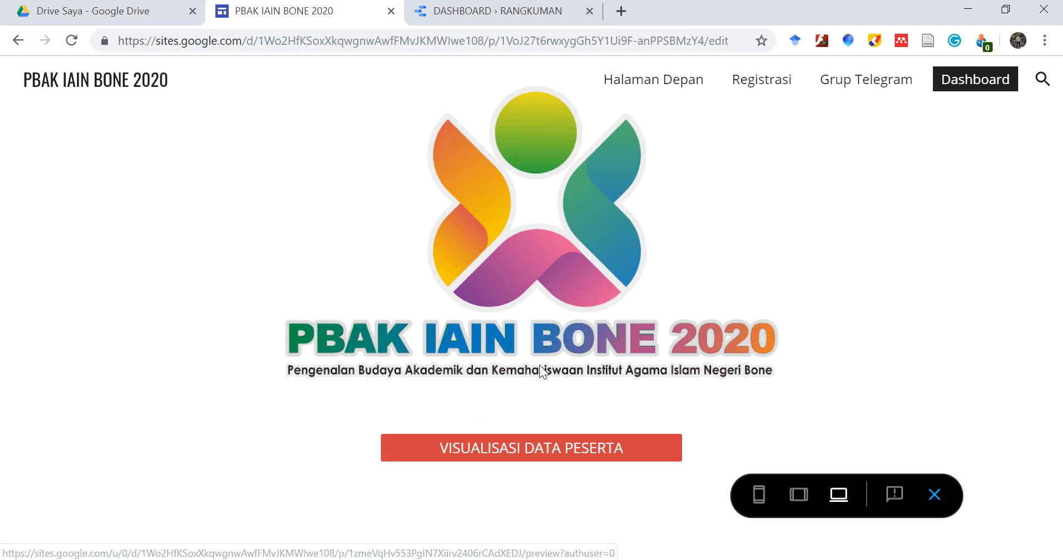
left_click(535, 457)
left_click(501, 14)
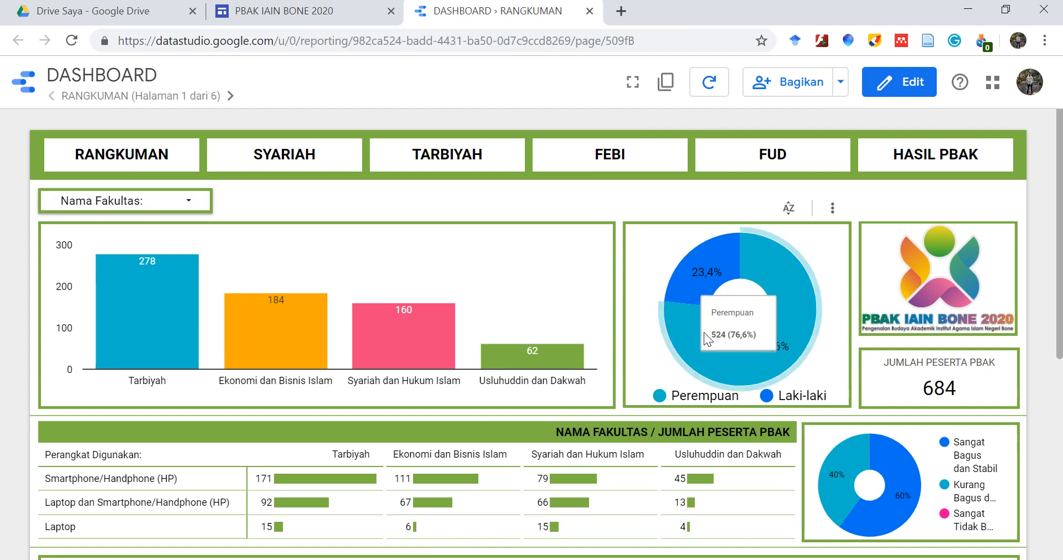
Step: Check the participants per faculty in the summary bar chart and refresh the report data
mouse_move(152, 274)
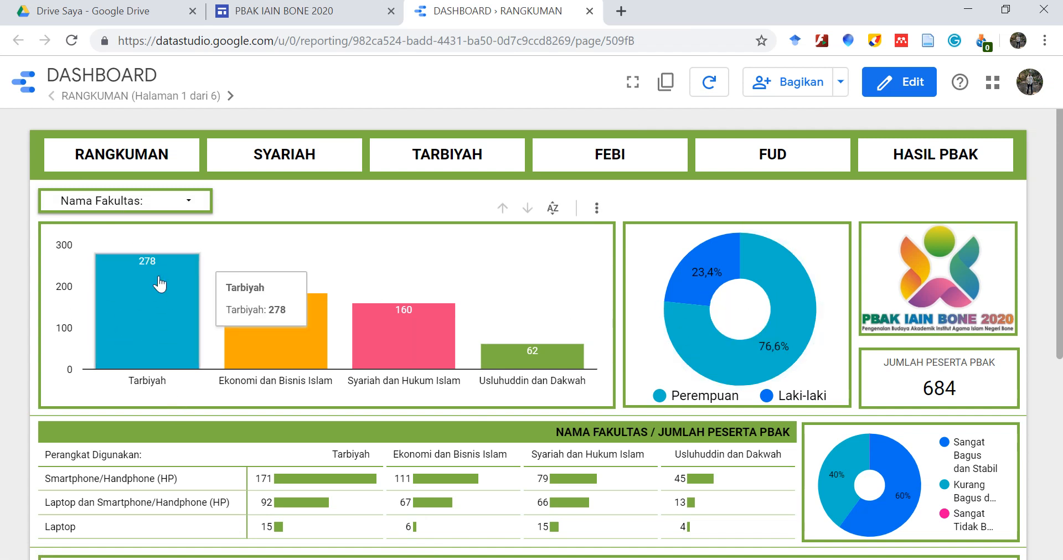
mouse_move(296, 348)
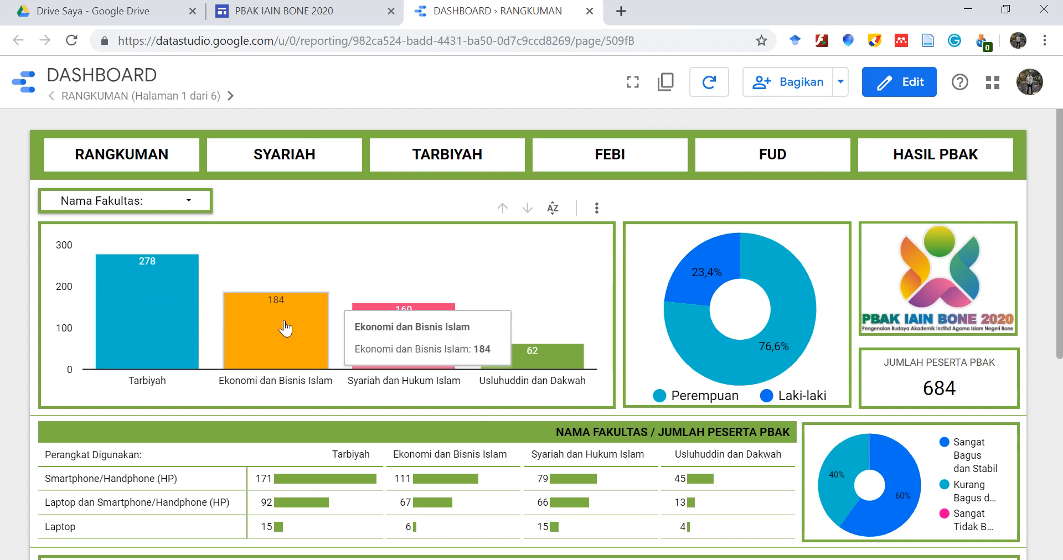
mouse_move(415, 316)
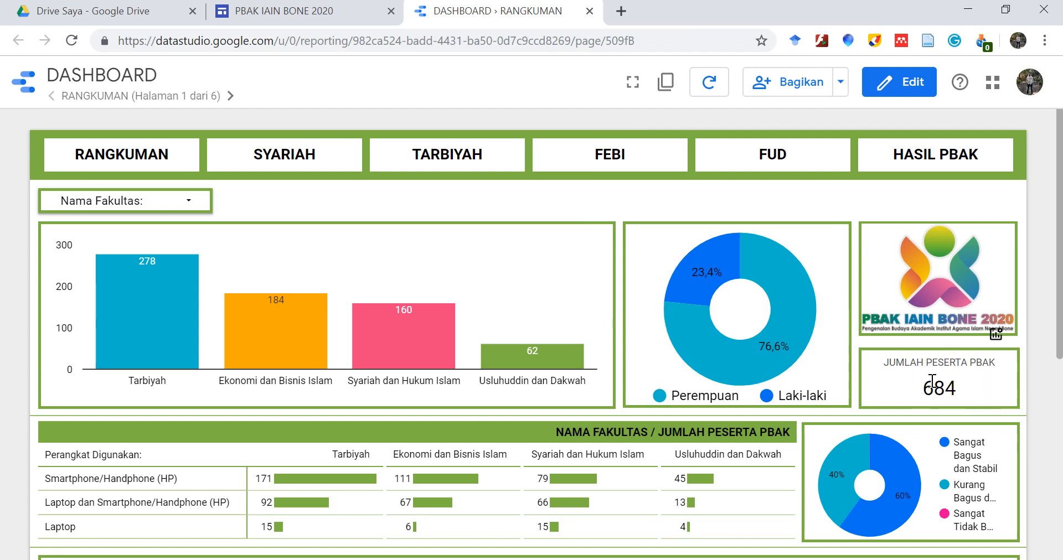
left_click(711, 84)
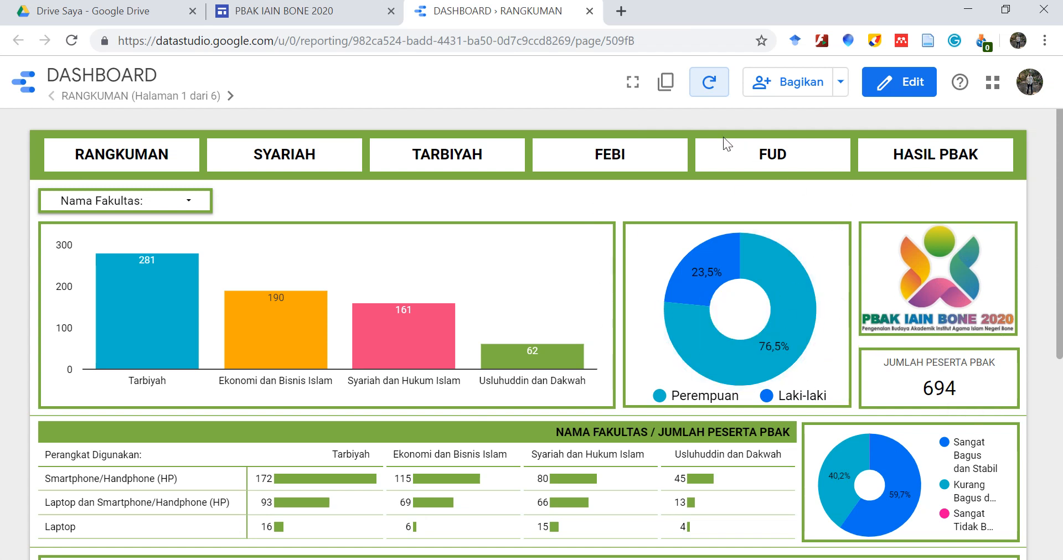
left_click(702, 89)
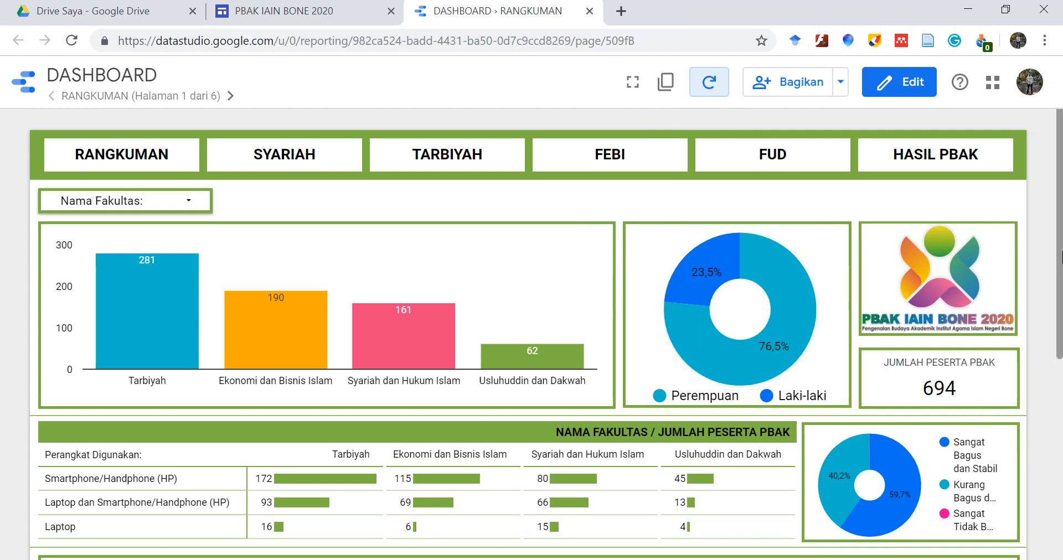
Step: Examine the summary page's device table, network quality donut chart and application bar chart by faculty
scroll(1062, 255, "down", 3)
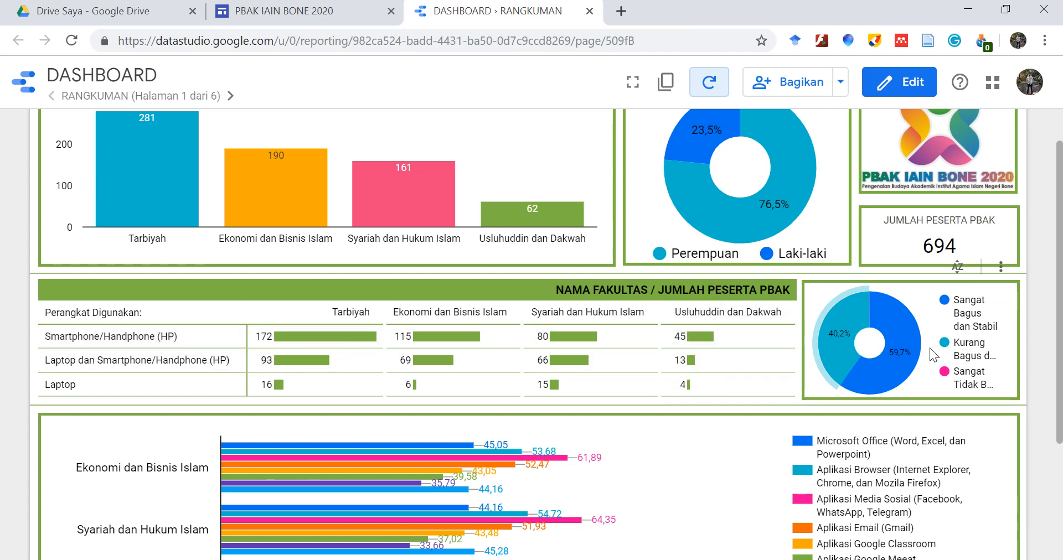
mouse_move(887, 314)
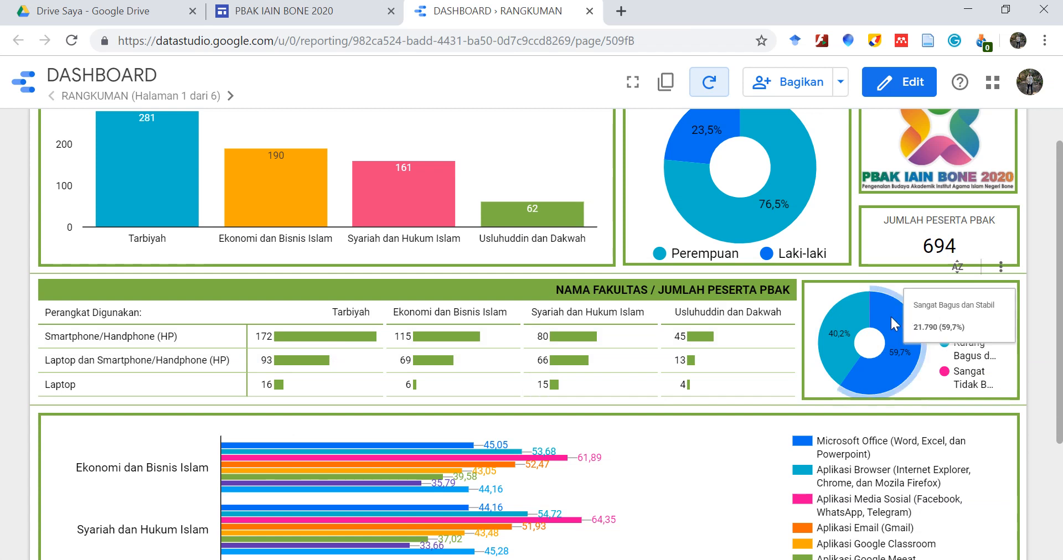
mouse_move(882, 331)
mouse_move(882, 357)
mouse_move(838, 343)
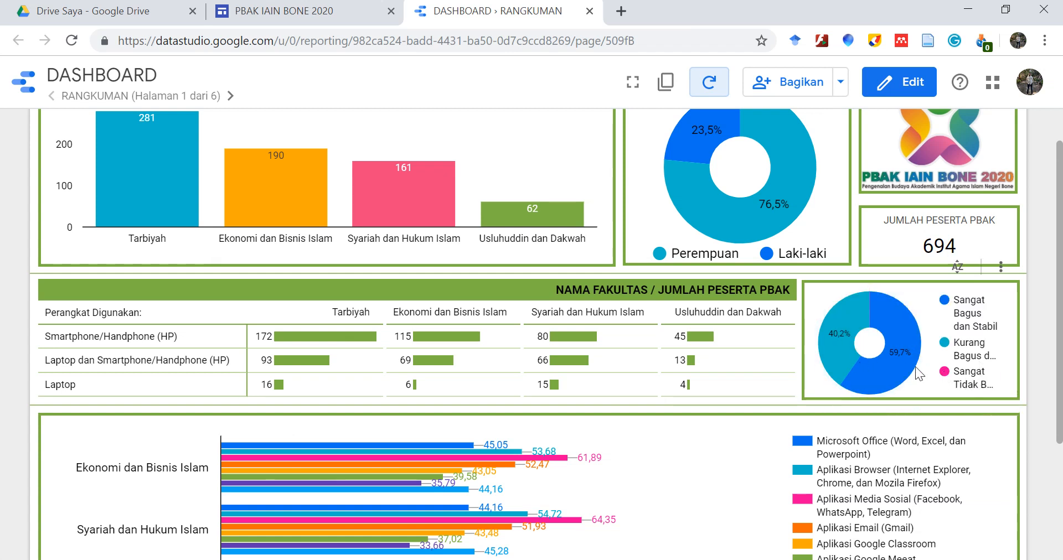
mouse_move(865, 299)
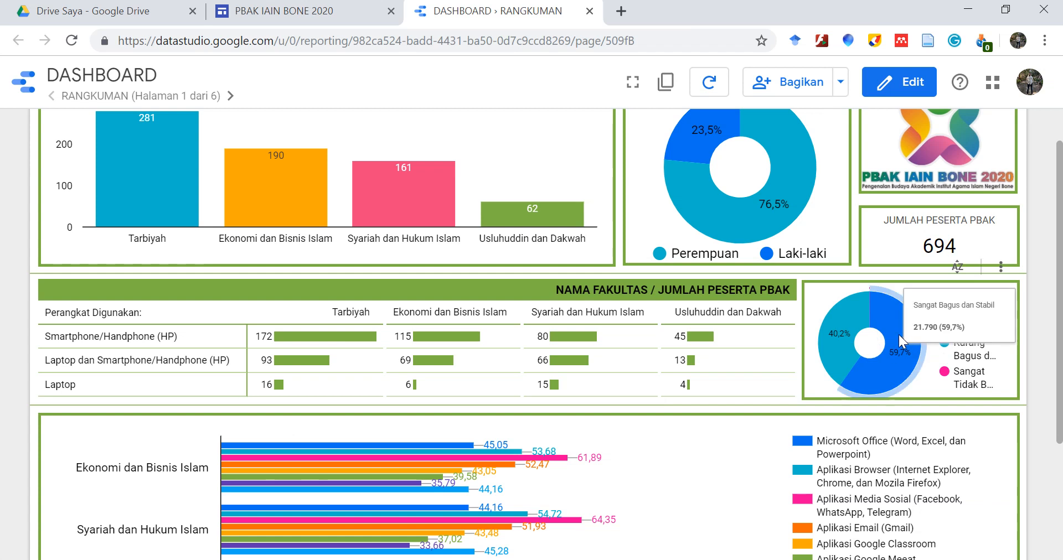
mouse_move(924, 372)
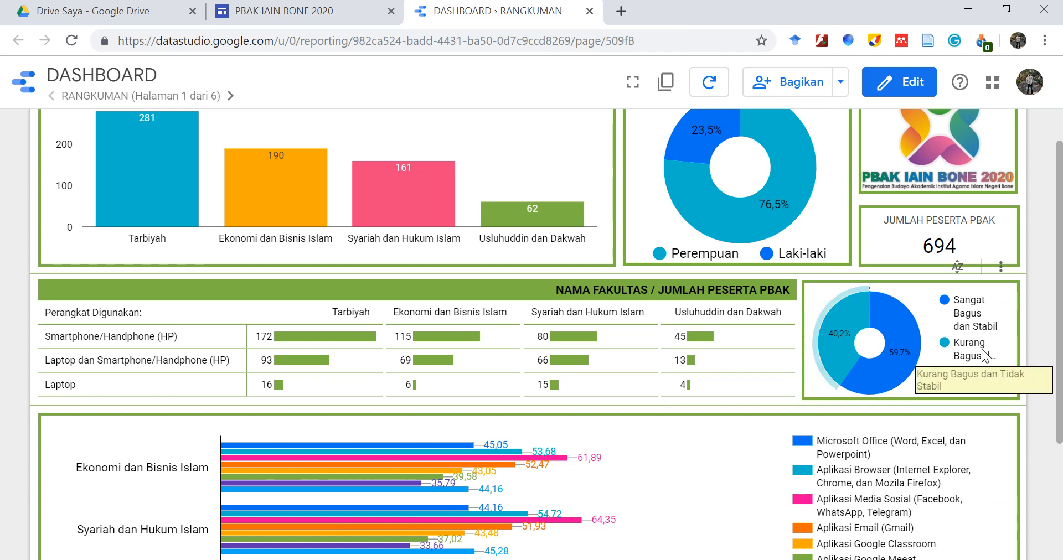
left_click_drag(1062, 303, 1062, 402)
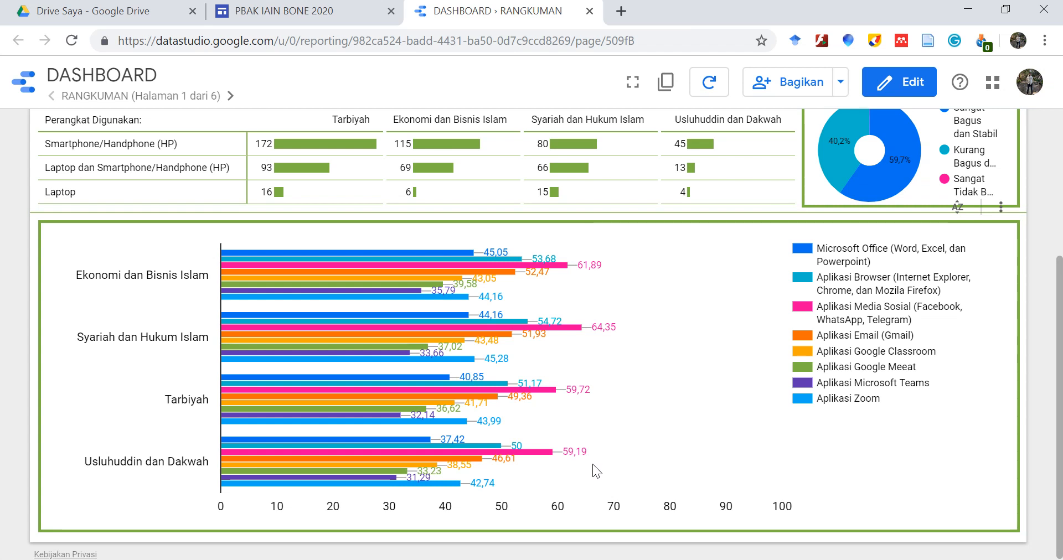
mouse_move(510, 269)
Step: Filter the summary page by the Tarbiyah faculty and review its charts
left_click_drag(1058, 308, 1055, 142)
mouse_move(386, 306)
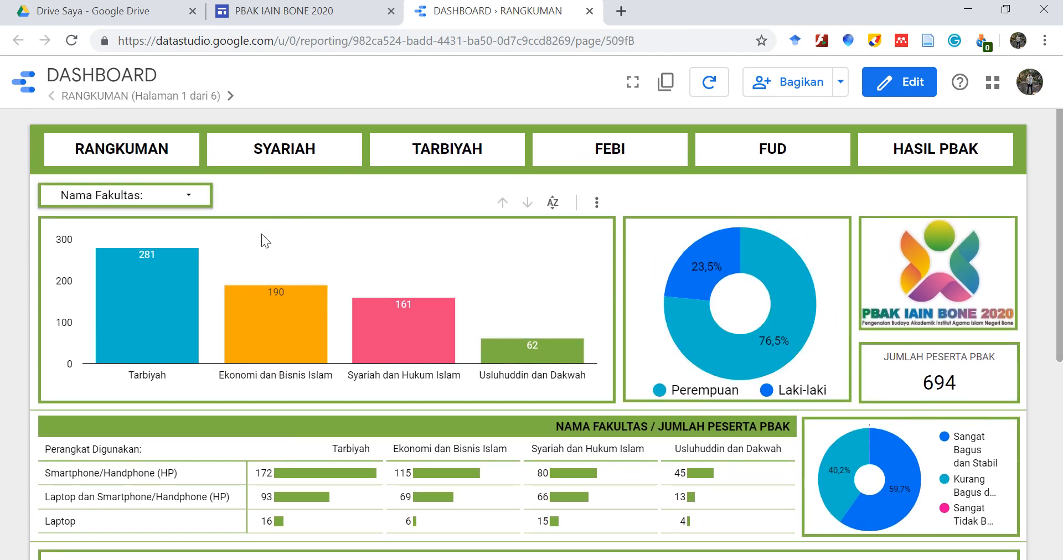
left_click(191, 197)
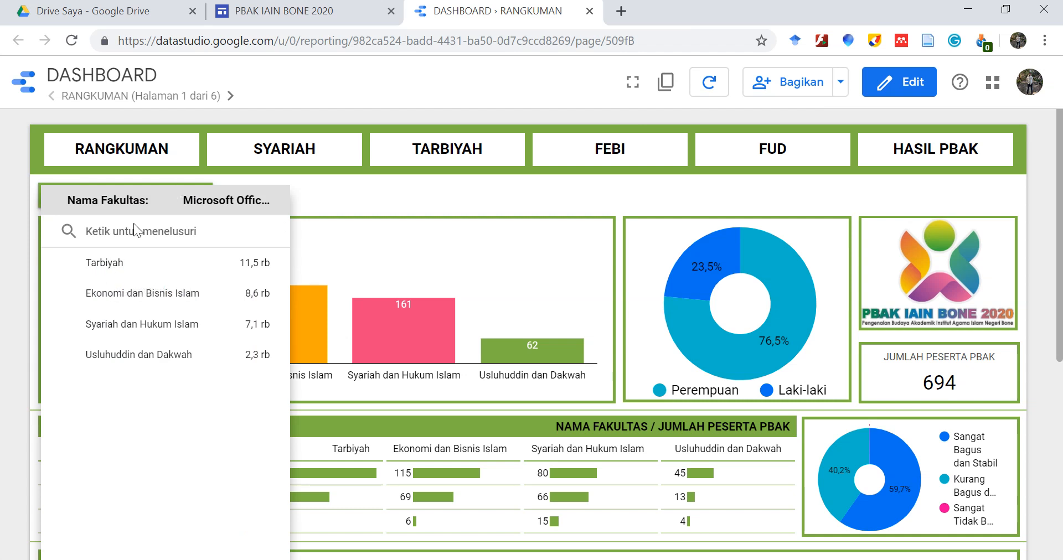
left_click(91, 267)
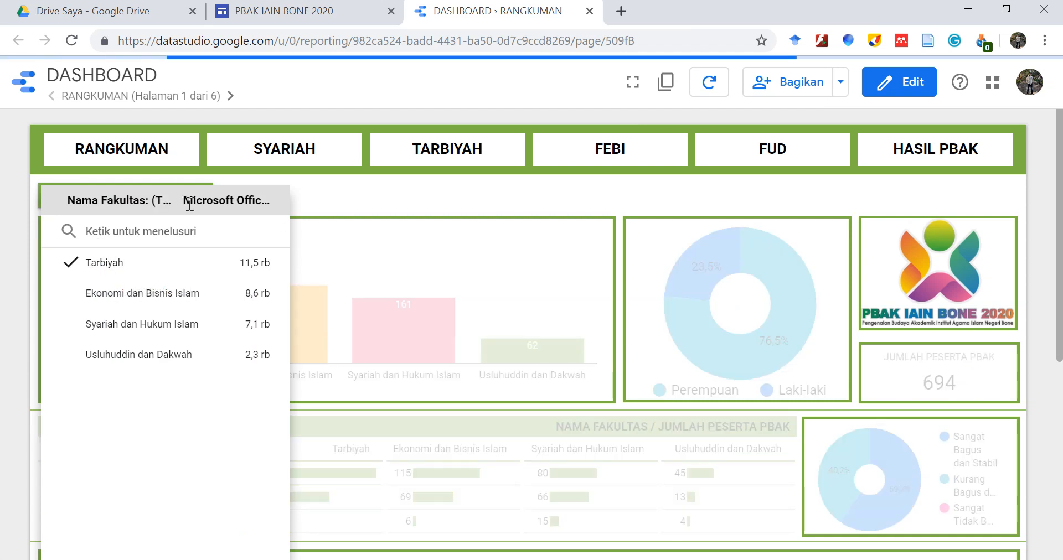
left_click(324, 81)
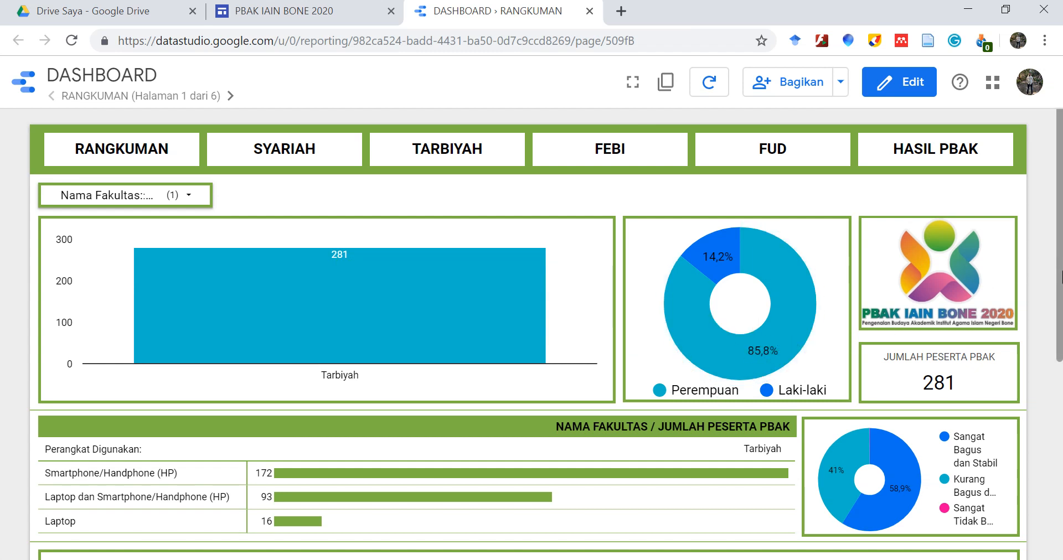
scroll(1060, 360, "down", 3)
scroll(1060, 366, "down", 1)
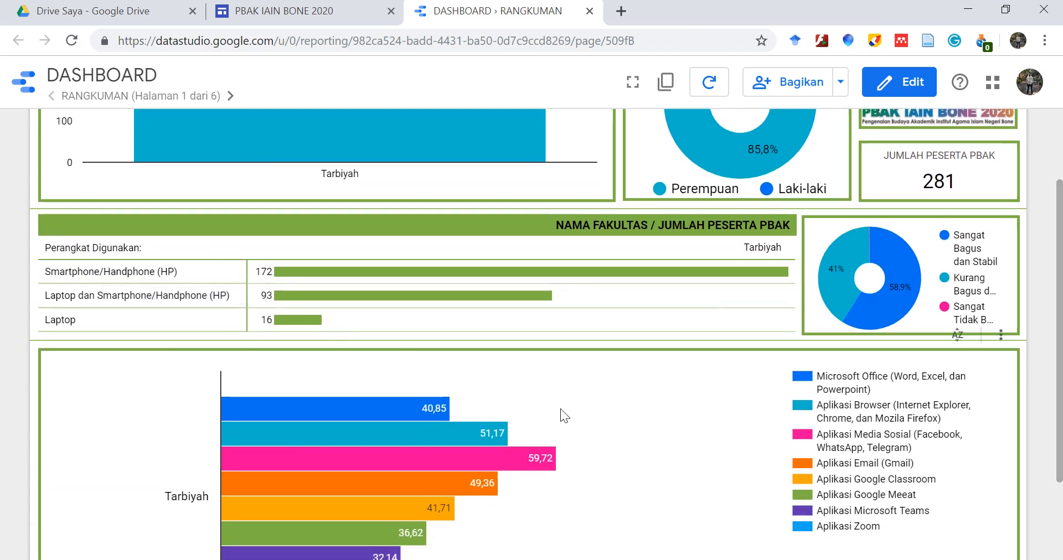
scroll(1061, 327, "down", 3)
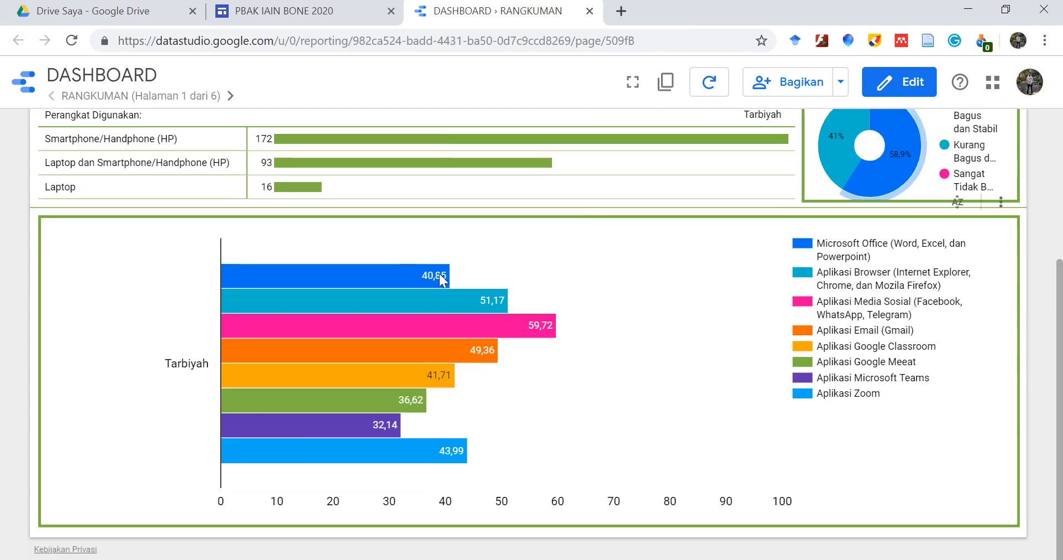
mouse_move(456, 456)
scroll(486, 217, "up", 6)
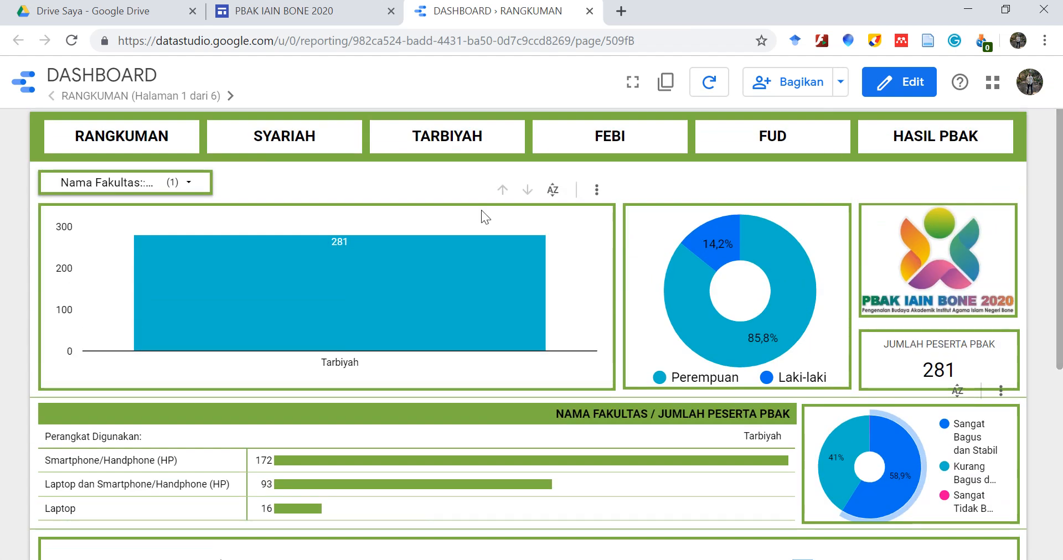
Step: Clear the Tarbiyah selection from the faculty name filter on the summary page
left_click(187, 184)
left_click(104, 252)
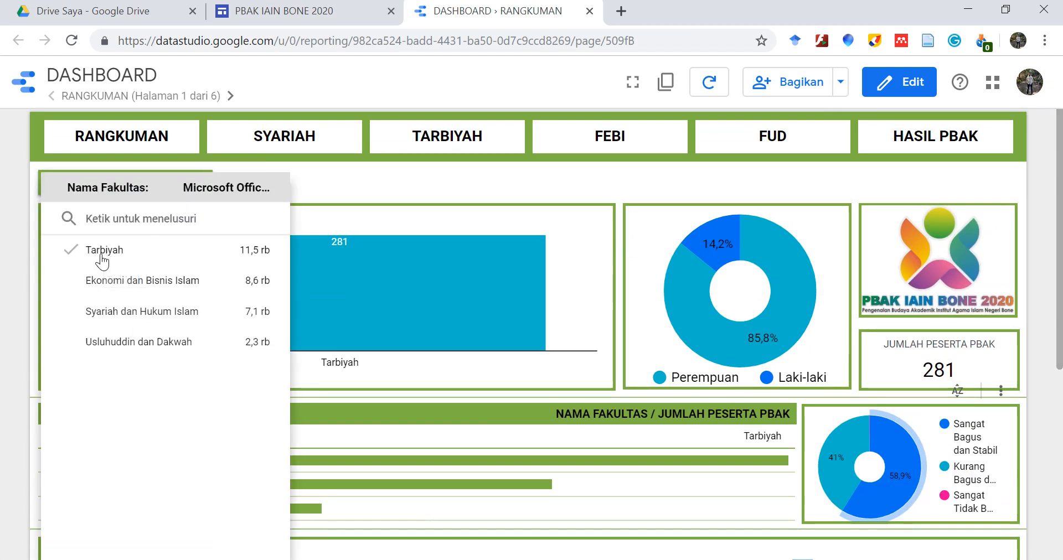
left_click(386, 169)
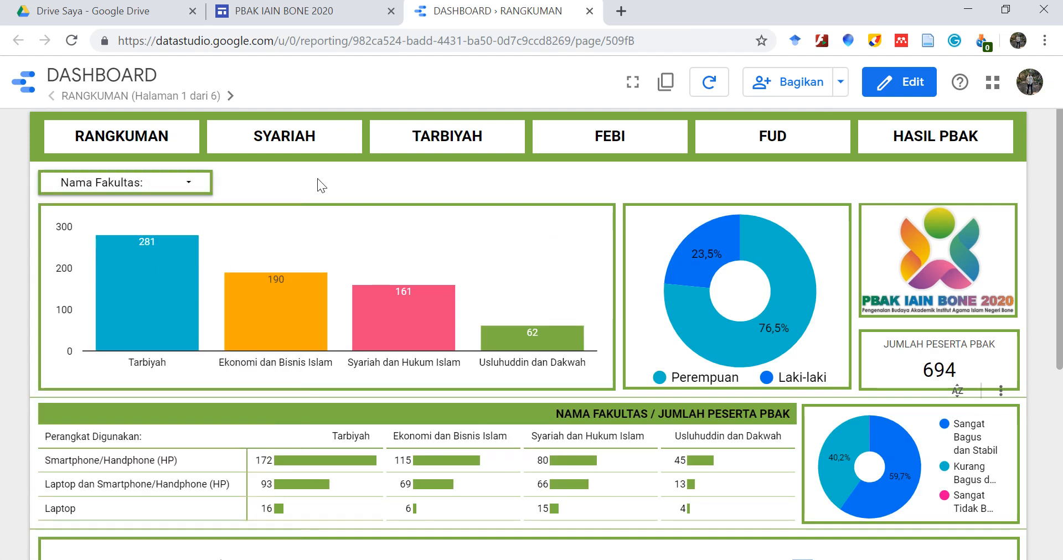
Step: Open the SYARIAH report page and examine its study program, gender and application charts
left_click(278, 140)
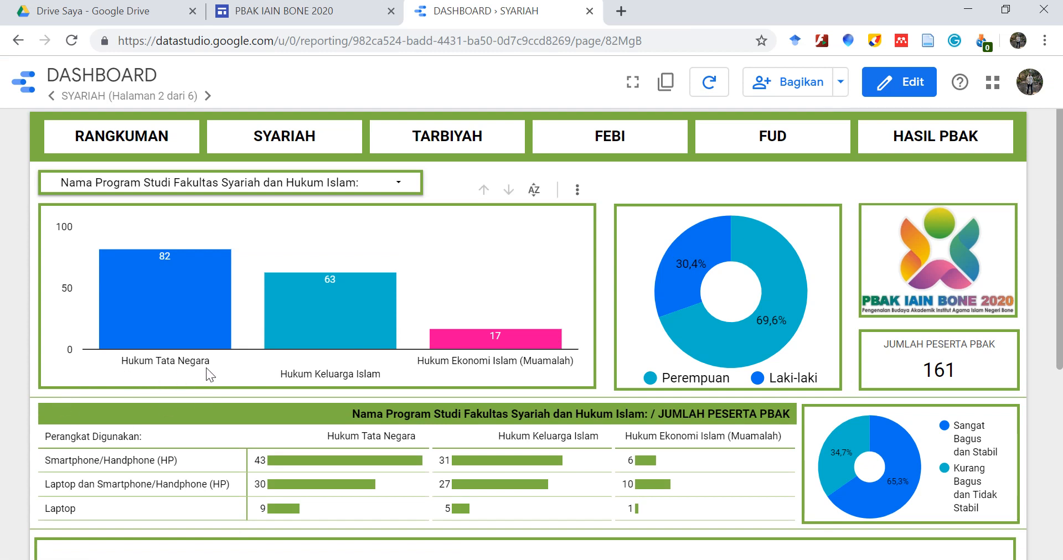
mouse_move(238, 288)
mouse_move(558, 341)
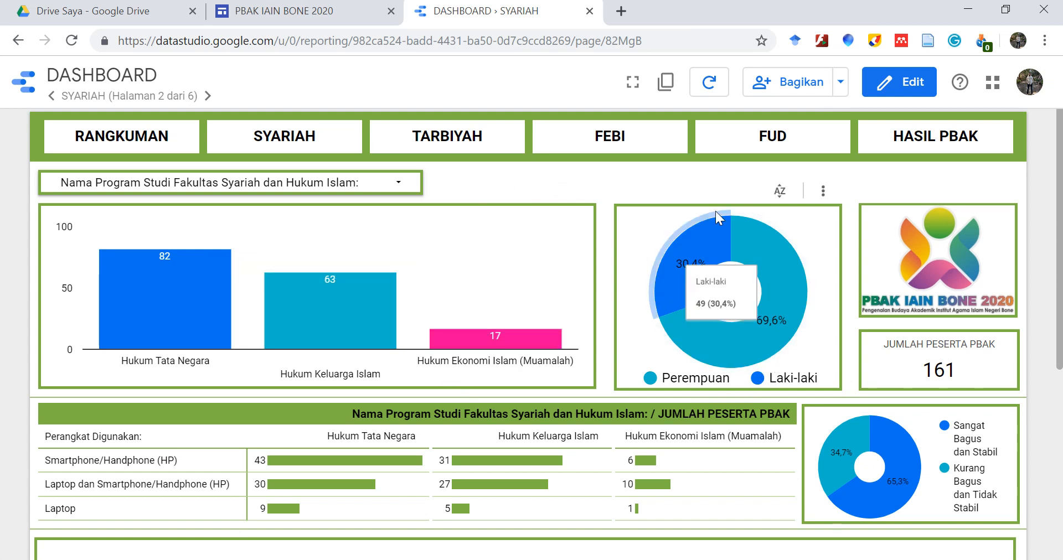
scroll(1060, 273, "down", 5)
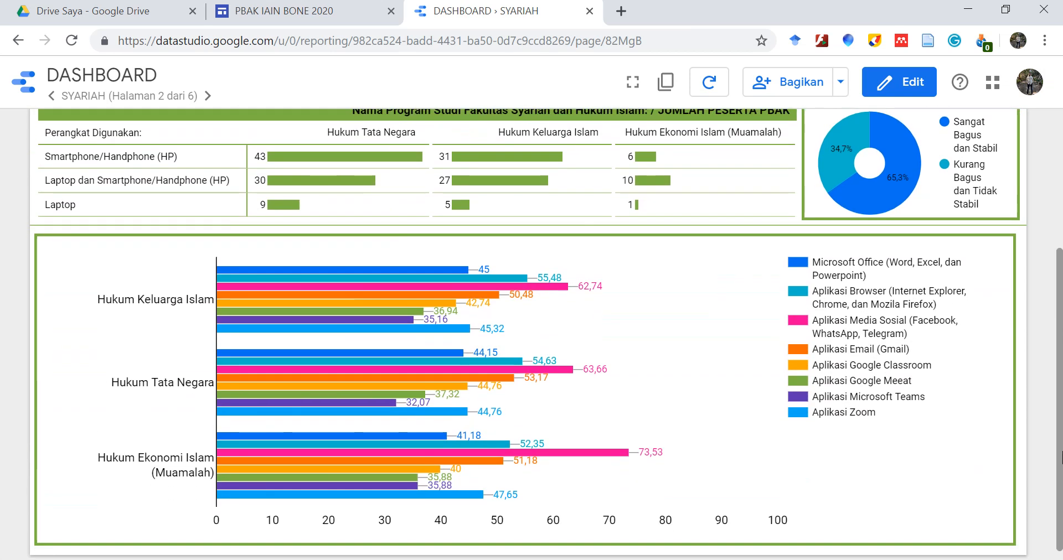
mouse_move(411, 441)
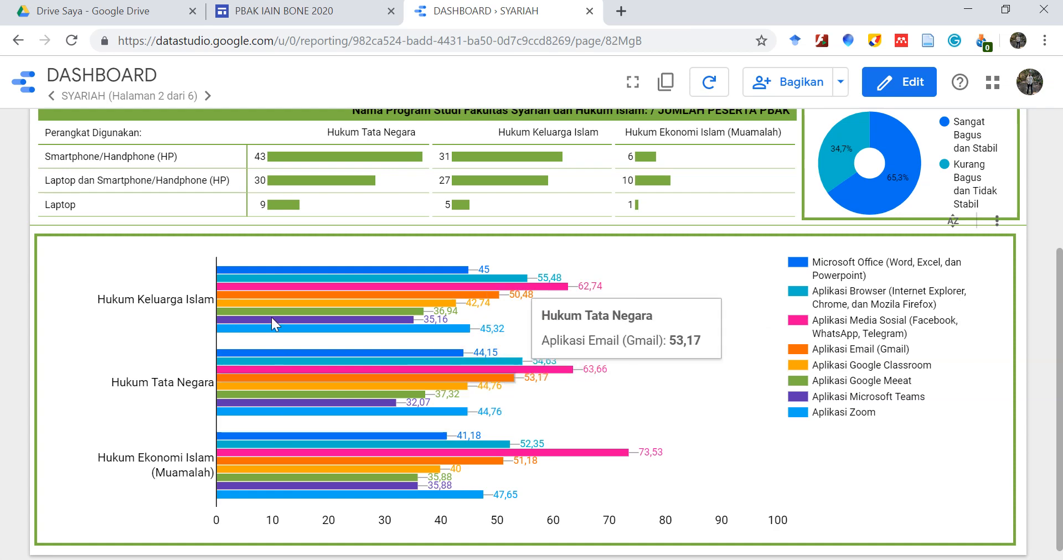
mouse_move(289, 451)
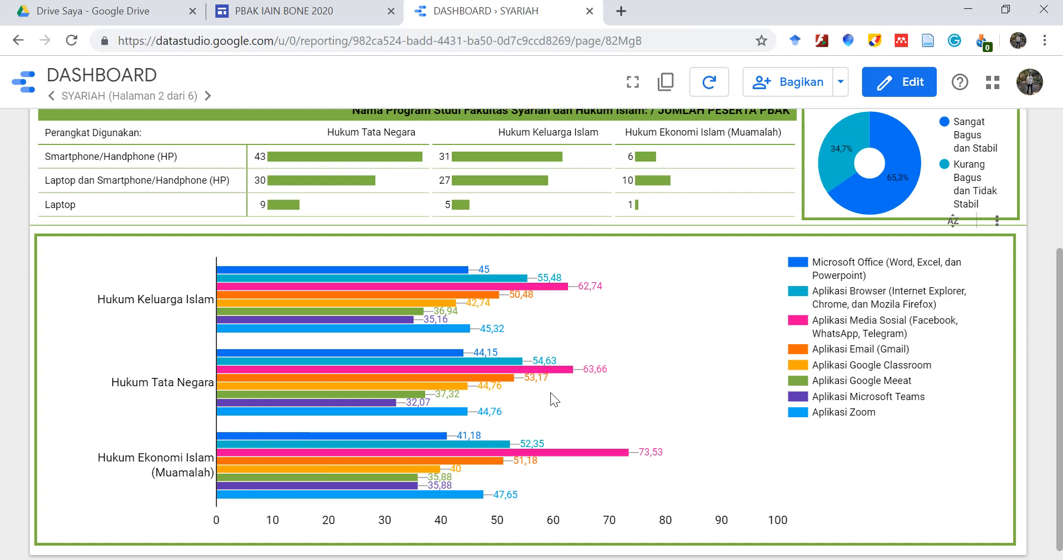
Step: Filter the SYARIAH page by the Hukum Tata Negara study program and review the filtered charts
left_click_drag(1058, 296, 1055, 158)
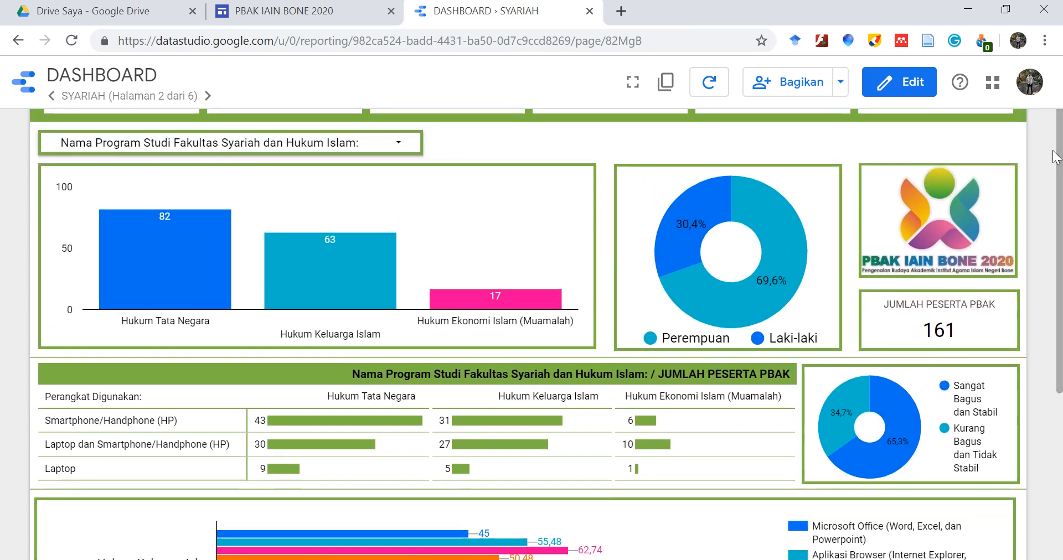
left_click(313, 144)
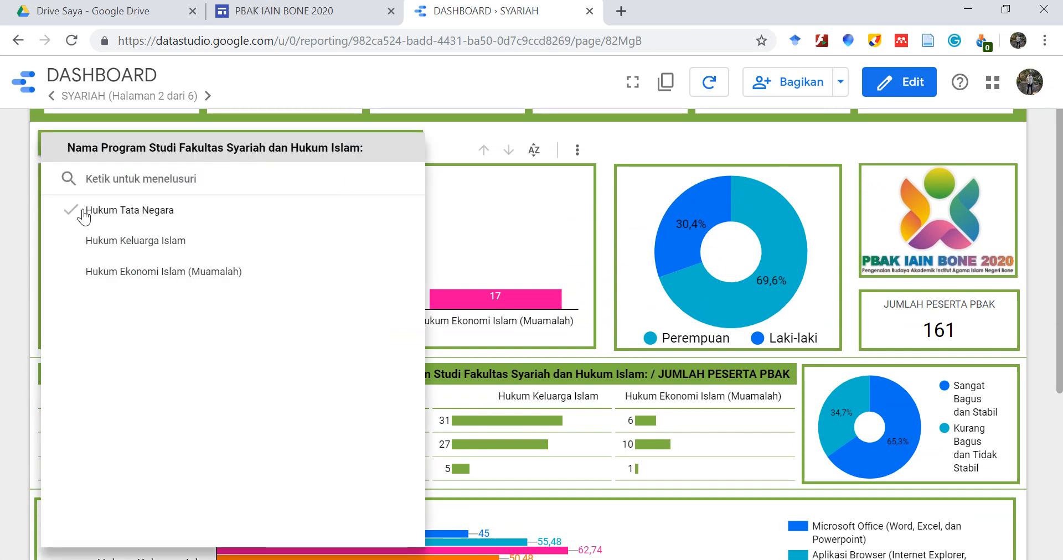
left_click(129, 217)
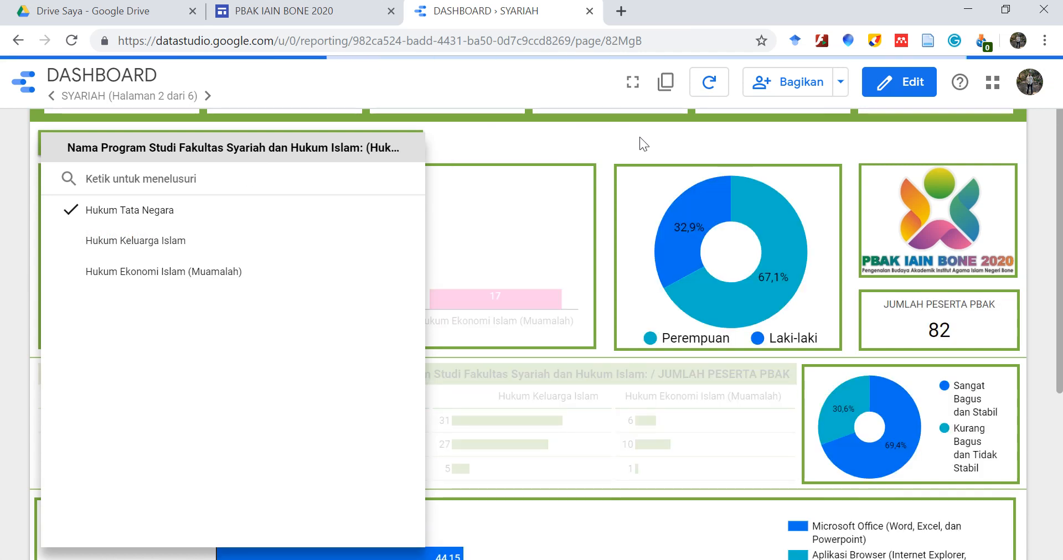
left_click(640, 137)
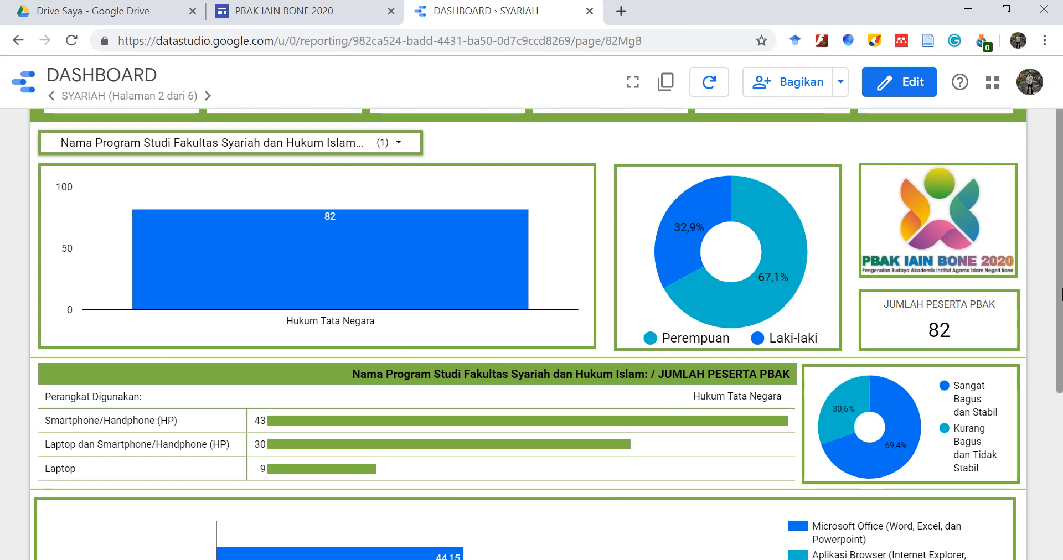
scroll(1062, 332, "down", 5)
scroll(1061, 339, "up", 4)
scroll(1062, 339, "up", 3)
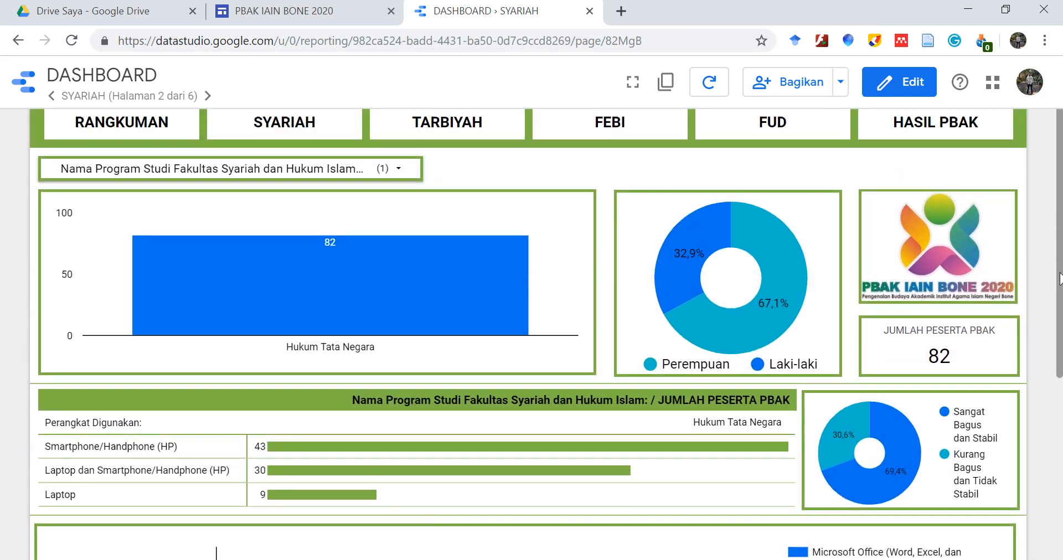
Step: Open the TARBIYAH report page, refresh its data and review its application chart by study program
left_click(457, 150)
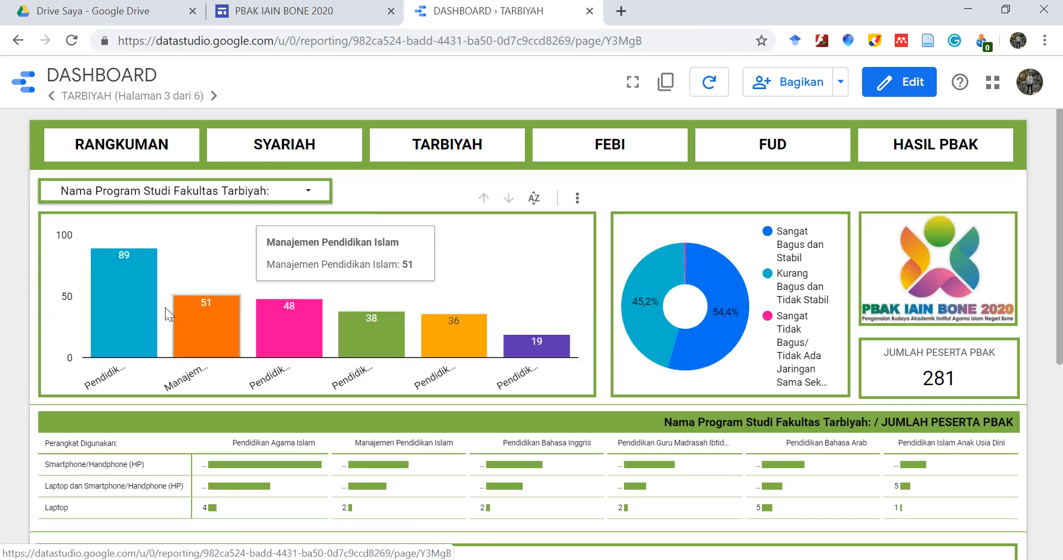
left_click(712, 85)
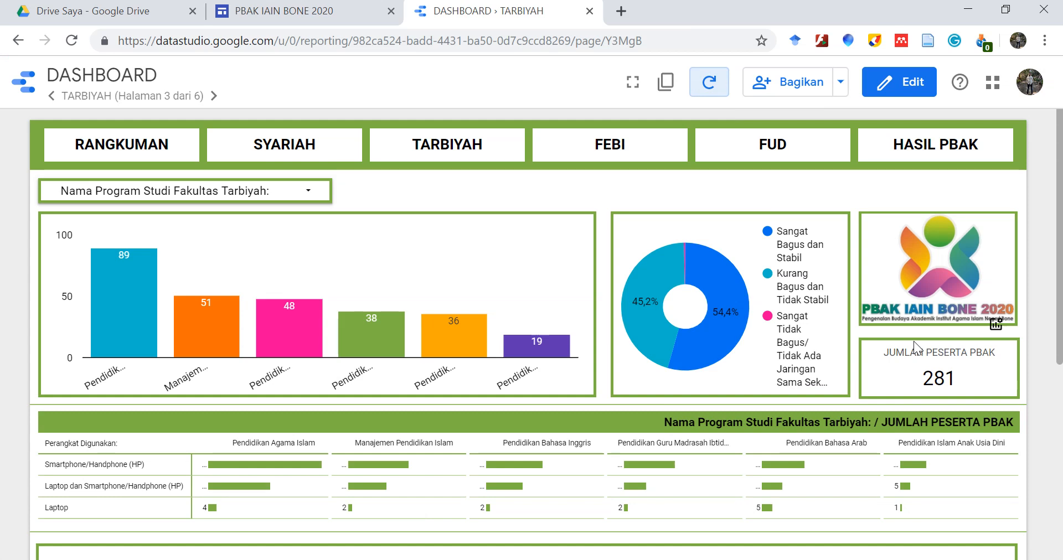
scroll(1060, 275, "down", 6)
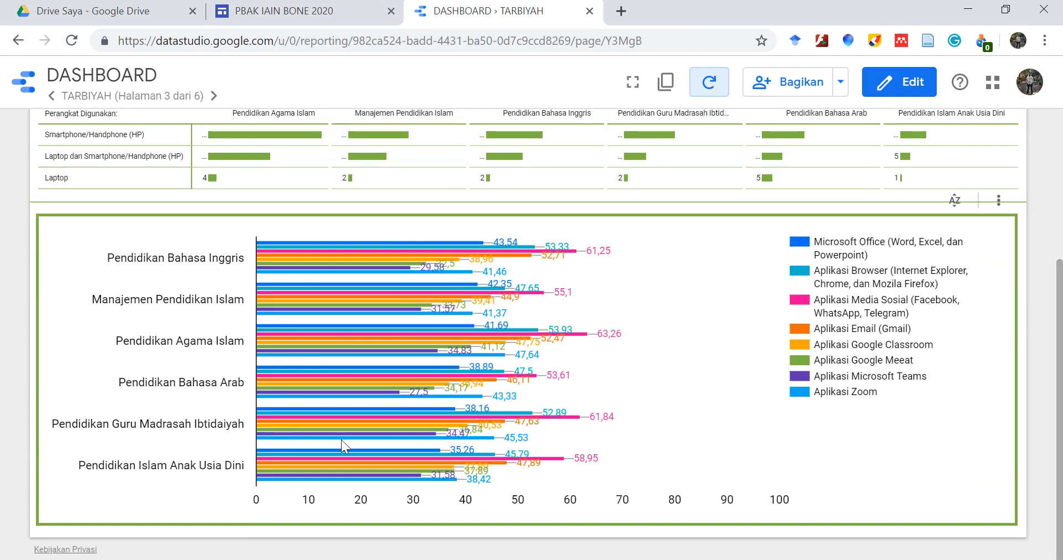
left_click_drag(1060, 333, 1060, 92)
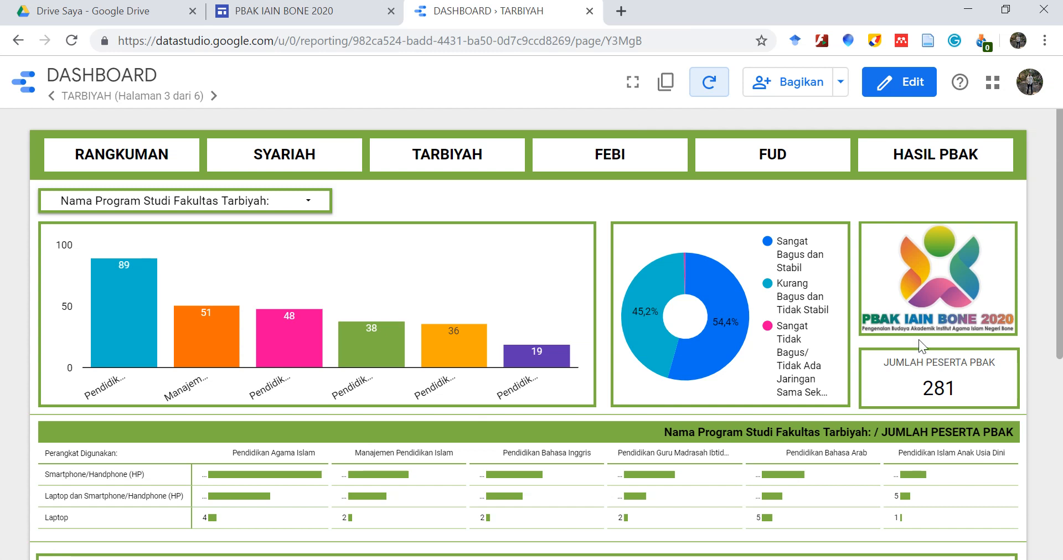
Step: Return to the RANGKUMAN report page and refresh its data
left_click(123, 159)
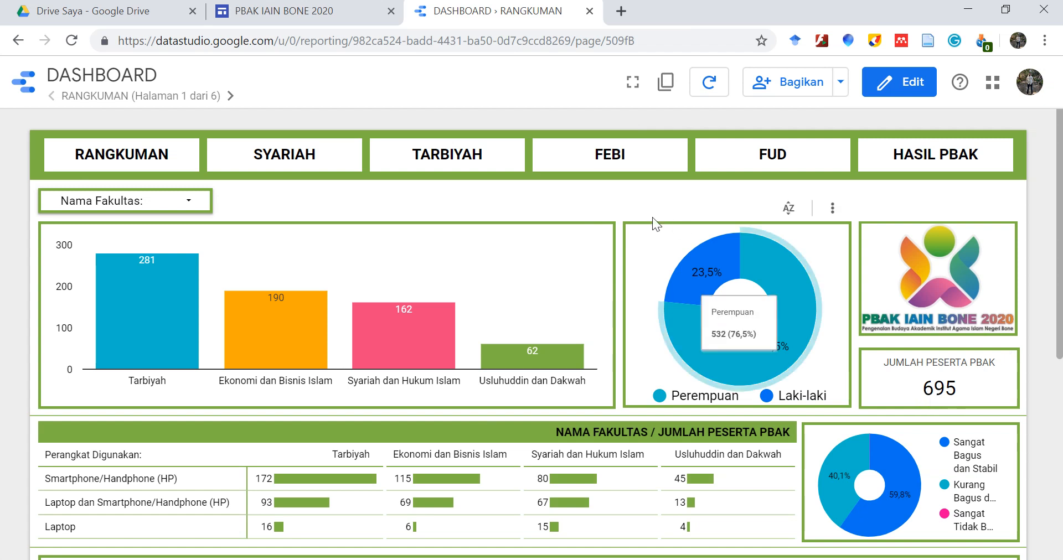
left_click(708, 85)
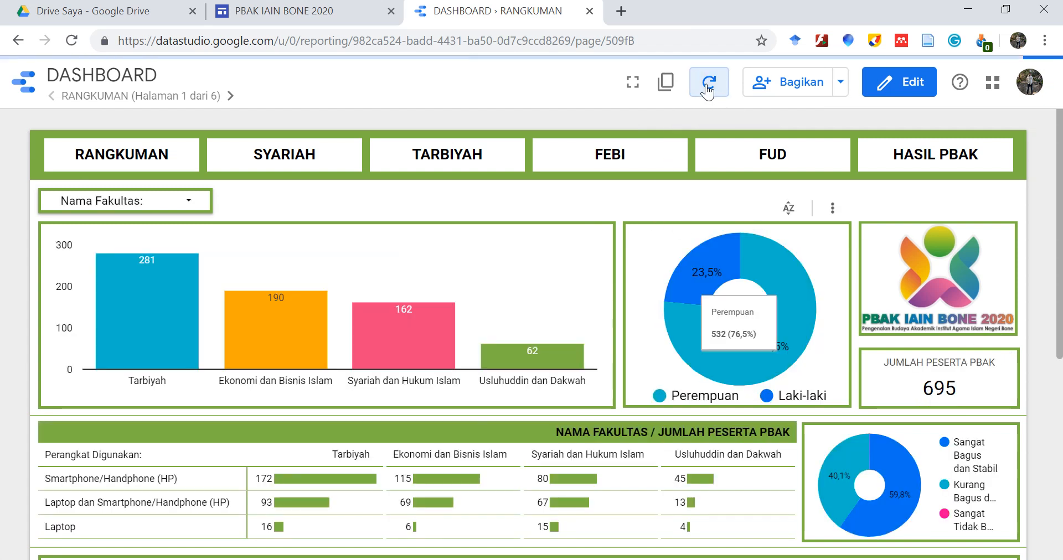
left_click(585, 559)
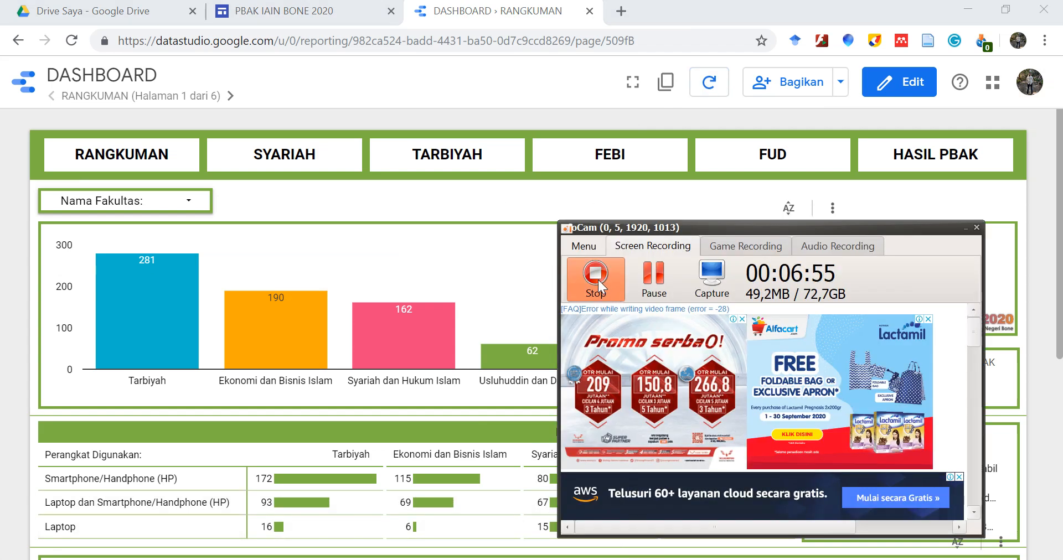